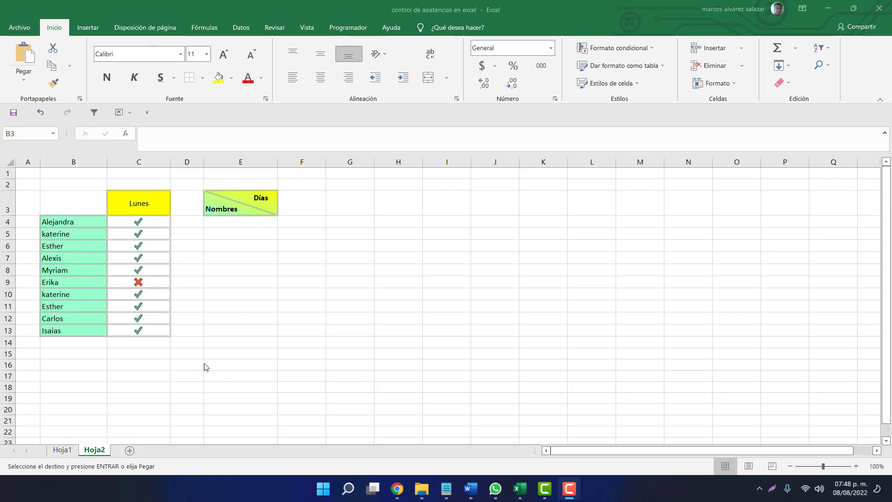
Inspect the finished headers in C3 and E3, then select the empty cell B3.
{"action": "left_click", "coordinate": [243, 210]}
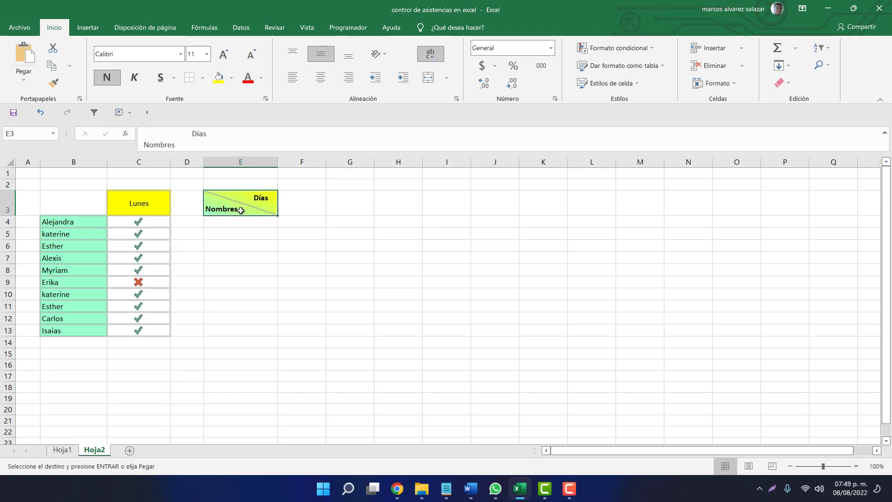
{"action": "left_click", "coordinate": [88, 212]}
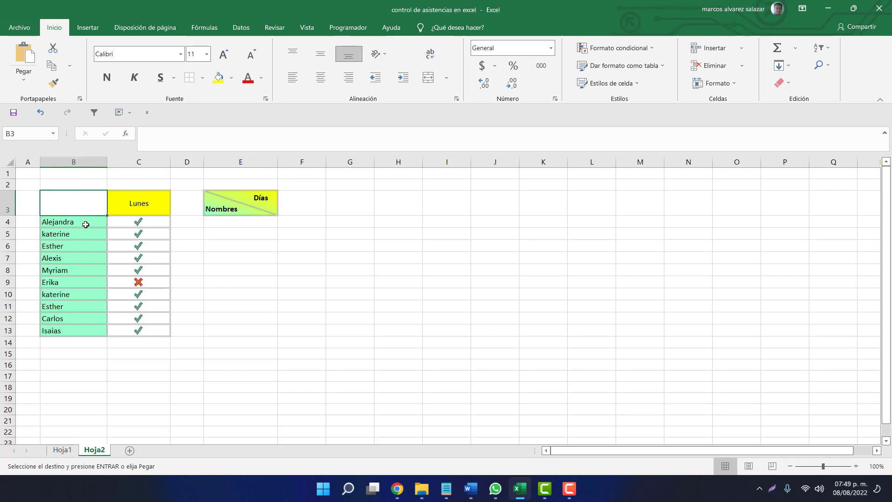
{"action": "left_click", "coordinate": [85, 221]}
{"action": "key", "text": "ctrl+v"}
{"action": "left_click", "coordinate": [126, 204]}
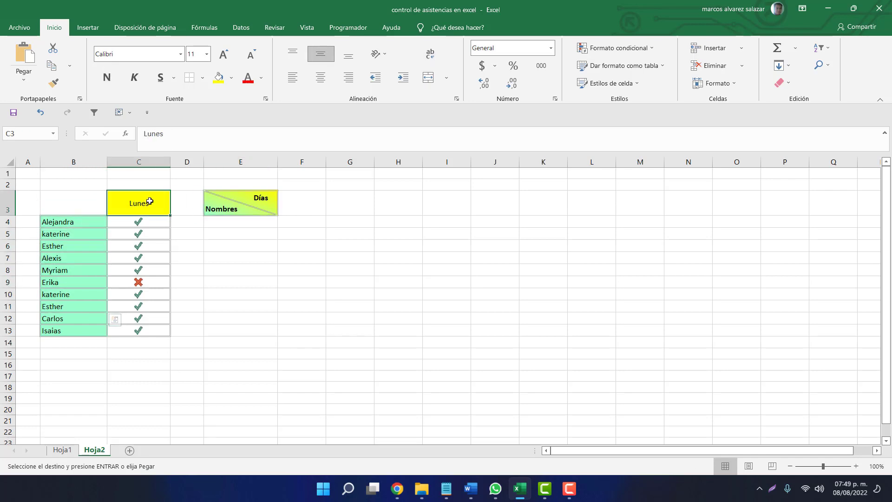
{"action": "left_click", "coordinate": [186, 203]}
{"action": "left_click", "coordinate": [216, 209]}
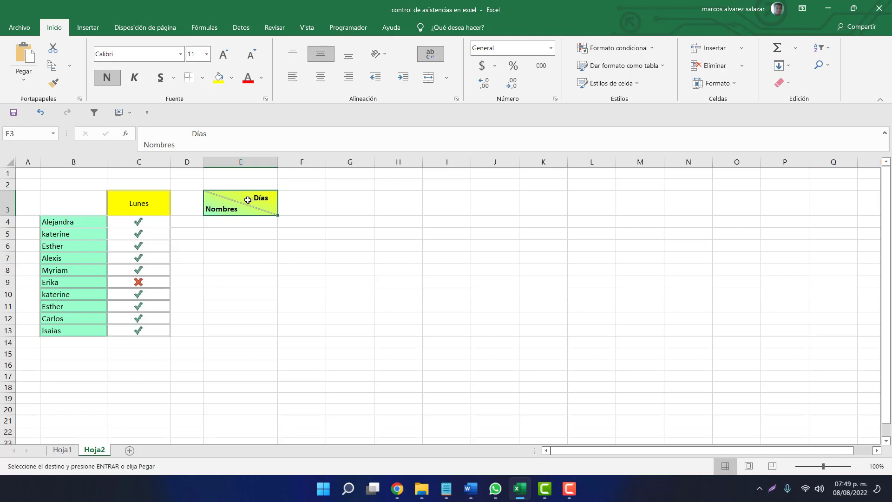
{"action": "left_click", "coordinate": [87, 210]}
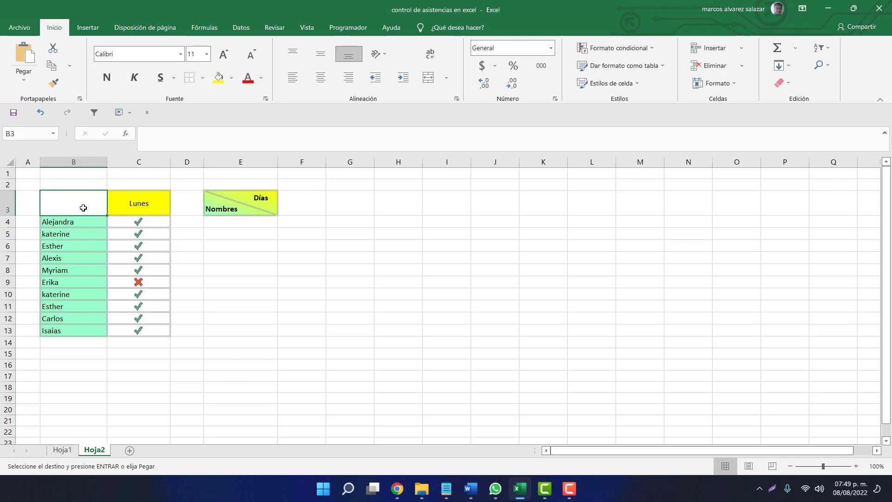
Give B3 a grey left, top and top-left-to-bottom-right diagonal border.
{"action": "left_click", "coordinate": [203, 80]}
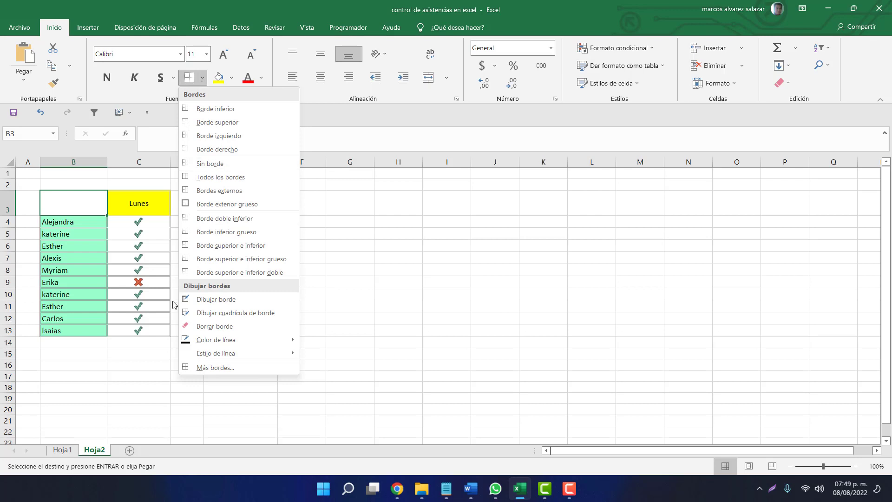
{"action": "left_click", "coordinate": [199, 368]}
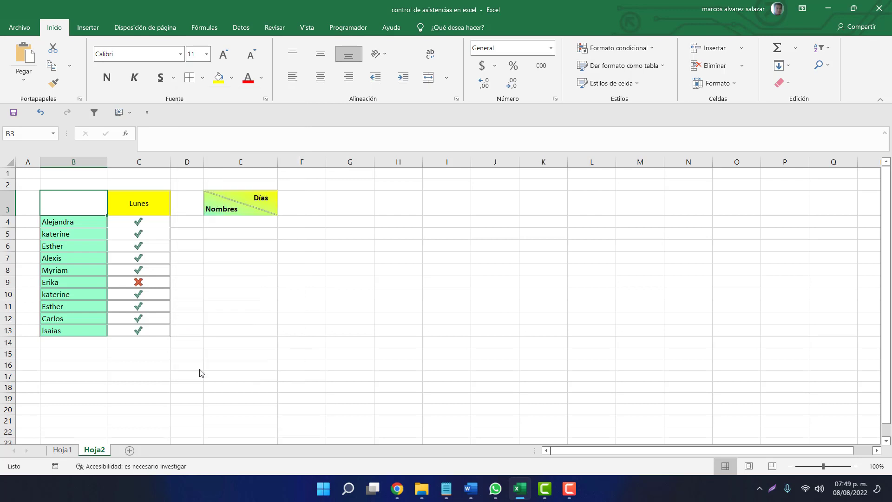
{"action": "left_click_drag", "start_coordinate": [232, 89], "coordinate": [129, 135]}
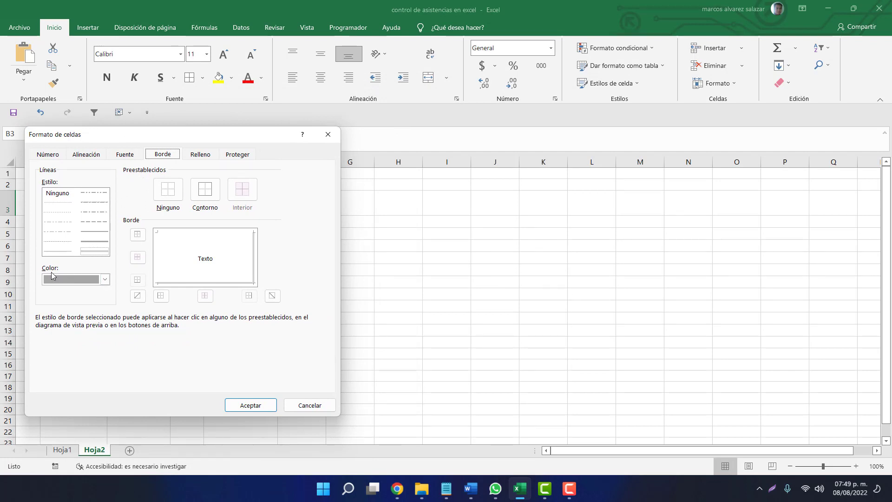
{"action": "left_click", "coordinate": [106, 281]}
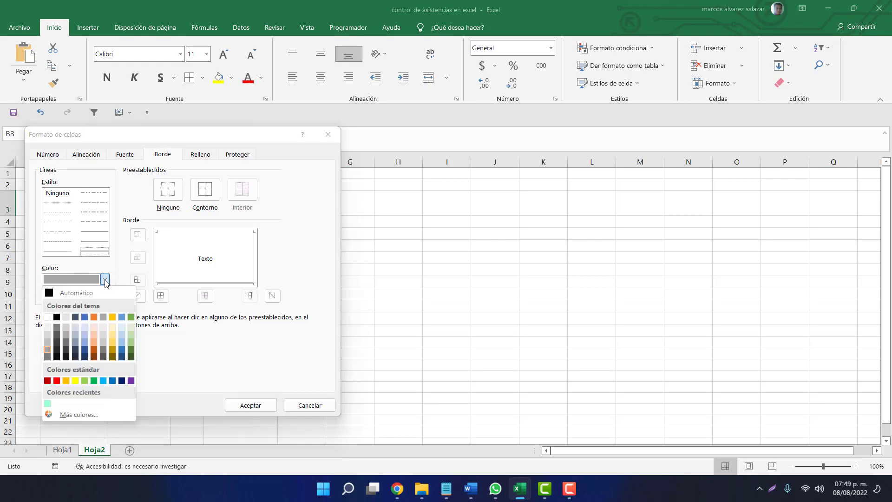
{"action": "left_click", "coordinate": [48, 350]}
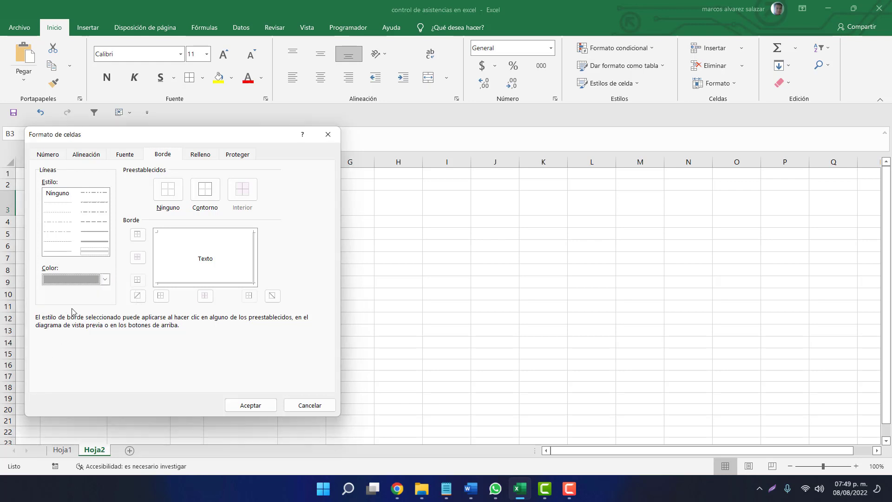
{"action": "left_click", "coordinate": [90, 254]}
{"action": "left_click", "coordinate": [158, 254]}
{"action": "left_click", "coordinate": [181, 234]}
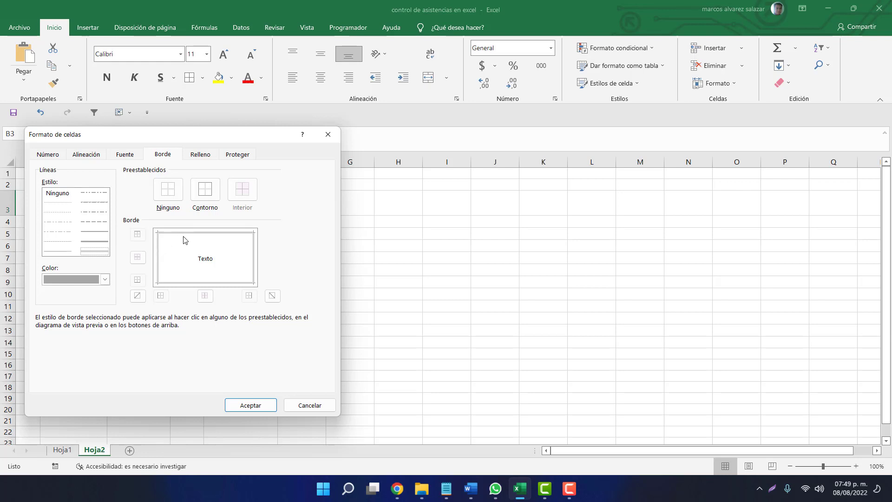
{"action": "left_click", "coordinate": [273, 298]}
{"action": "left_click", "coordinate": [247, 408]}
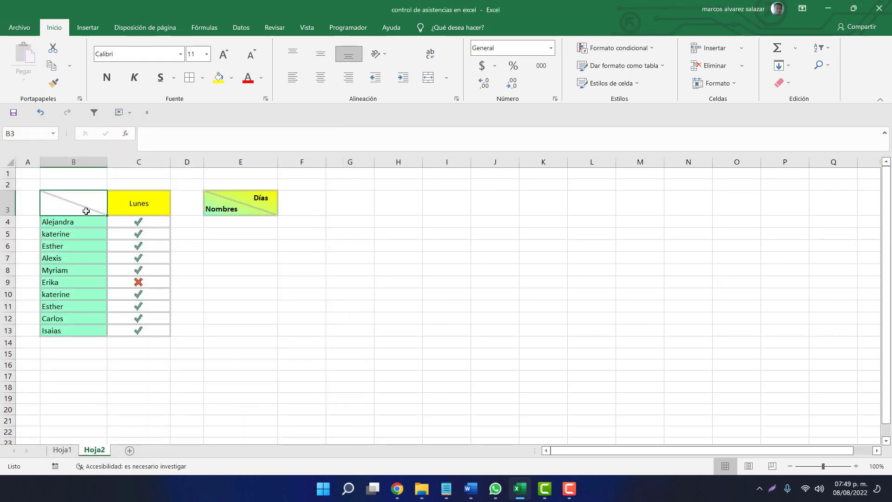
Enter 'Días', an Alt+Enter line break, then 'Nombres' in B3.
{"action": "type", "text": "Día"}
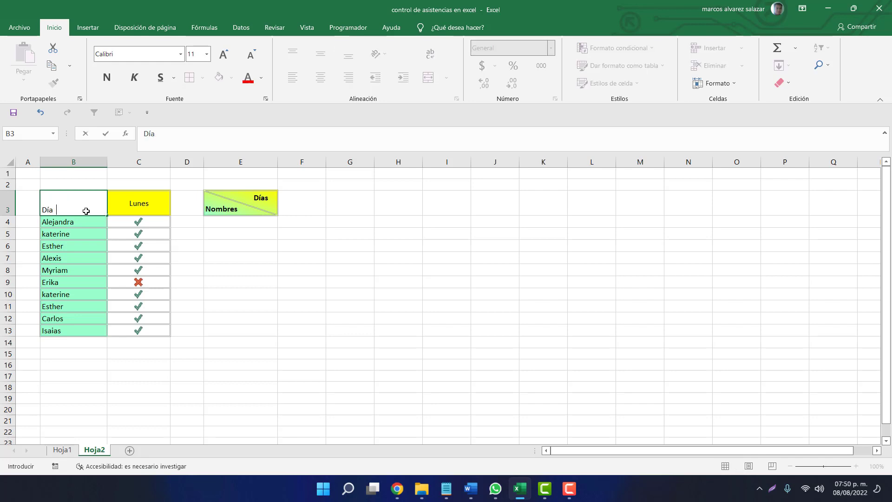
{"action": "key", "text": "BackSpace"}
{"action": "type", "text": "s"}
{"action": "key", "text": "alt"}
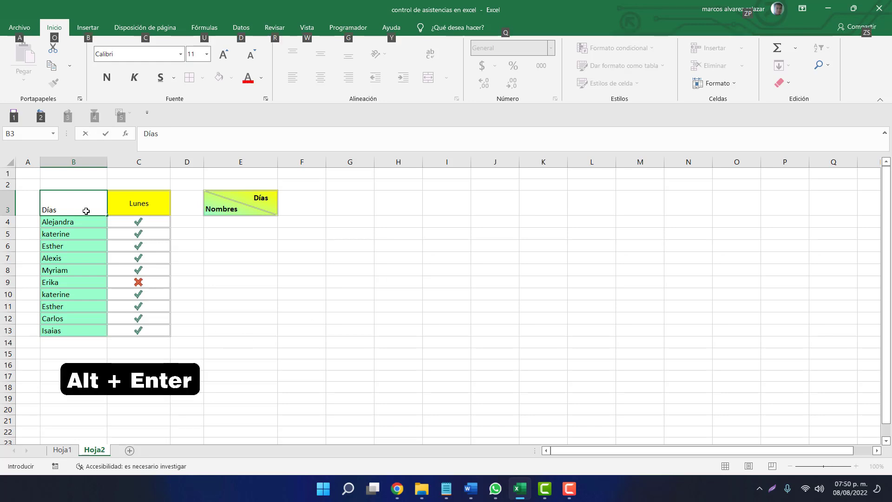
{"action": "key", "text": "alt+Return"}
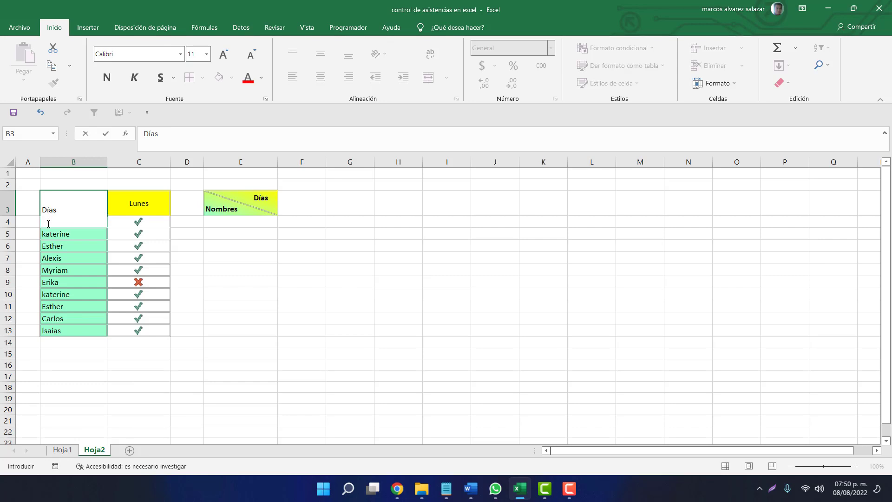
{"action": "type", "text": "Nom"}
{"action": "type", "text": "bres"}
{"action": "key", "text": "Return"}
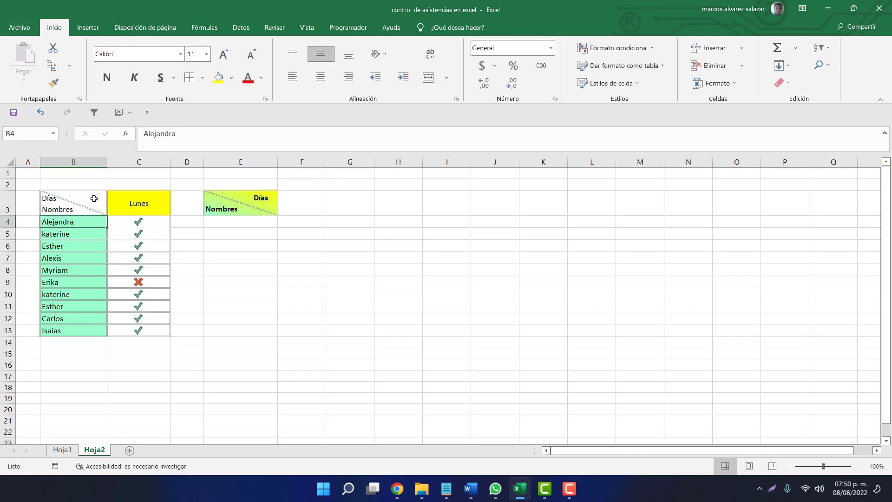
{"action": "left_click", "coordinate": [79, 209]}
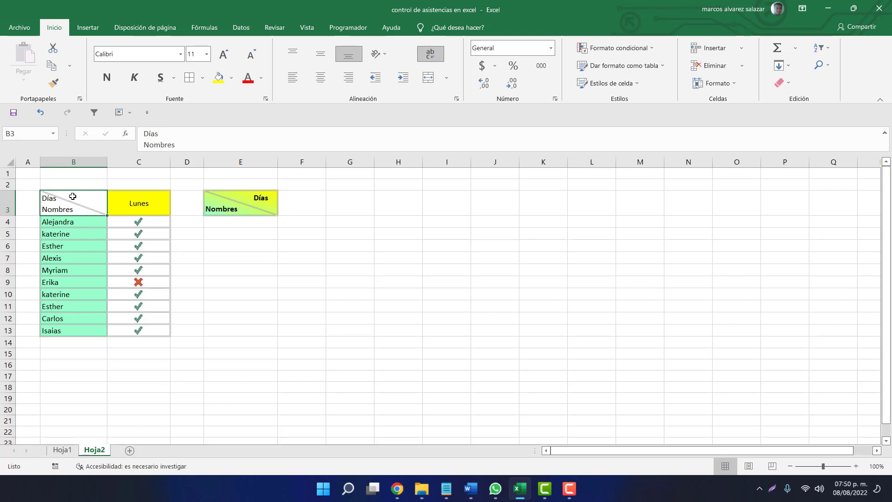
Edit the B3 header so the Días text sits further right.
{"action": "double_click", "coordinate": [44, 199]}
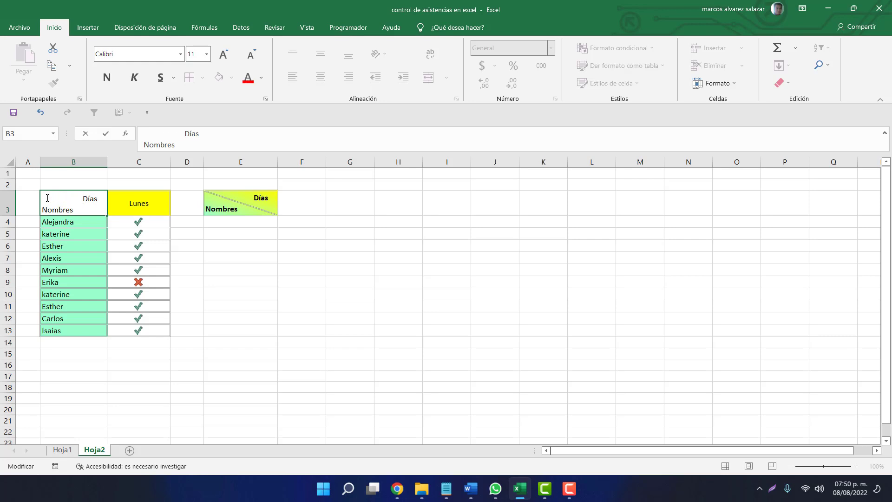
{"action": "key", "text": "Return"}
{"action": "left_click", "coordinate": [46, 203]}
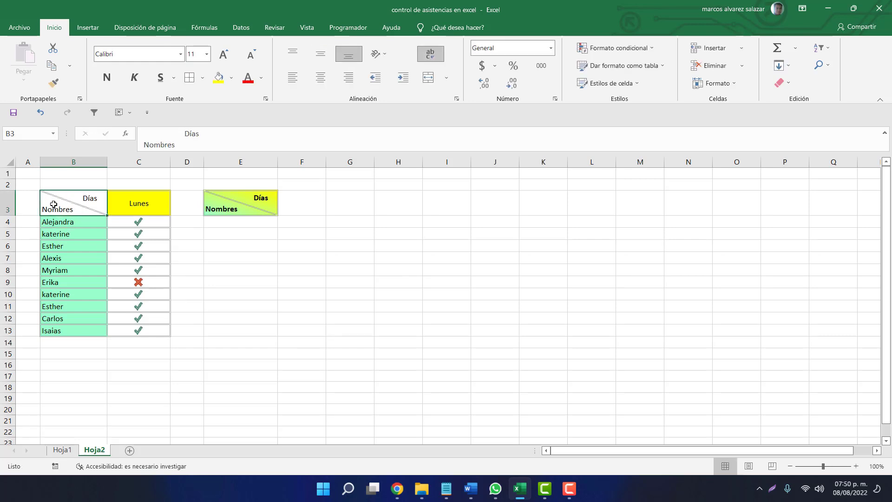
Make the B3 header bold at font size 12, matching E3.
{"action": "left_click", "coordinate": [106, 76]}
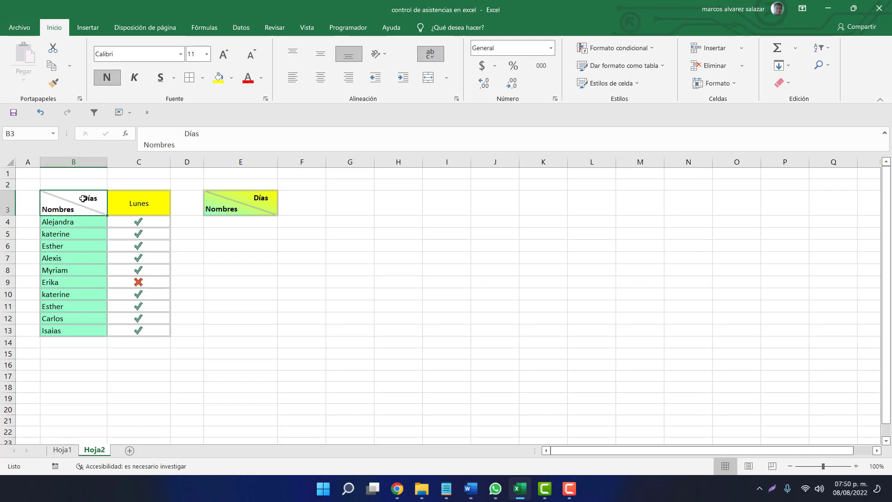
{"action": "left_click", "coordinate": [224, 54]}
{"action": "left_click", "coordinate": [227, 198]}
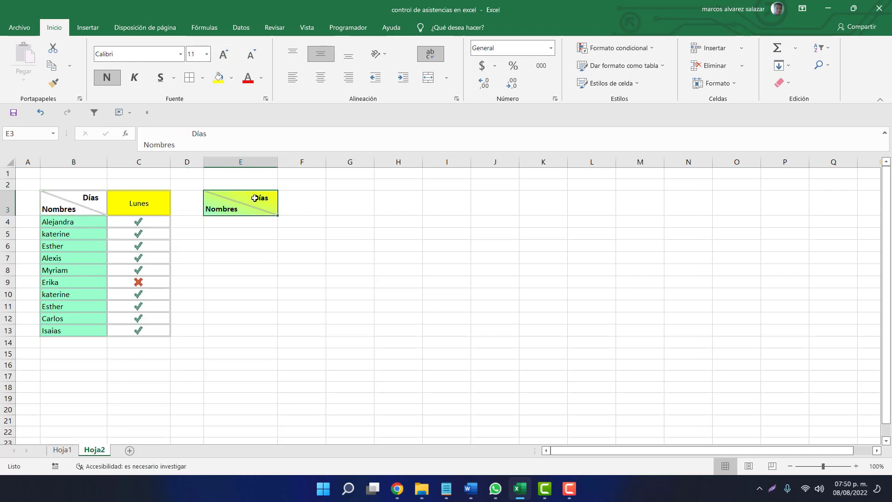
{"action": "left_click", "coordinate": [84, 203]}
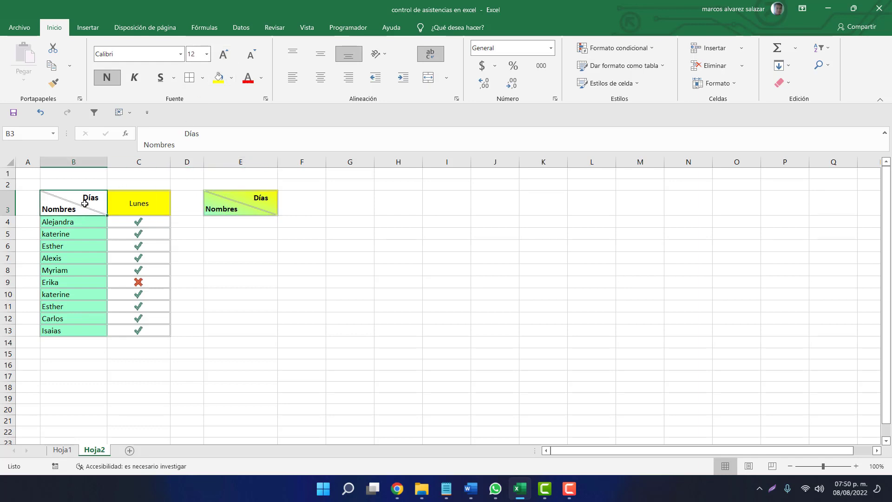
In B3's Fill Effects, choose the diagonal-down gradient style.
{"action": "right_click", "coordinate": [83, 205]}
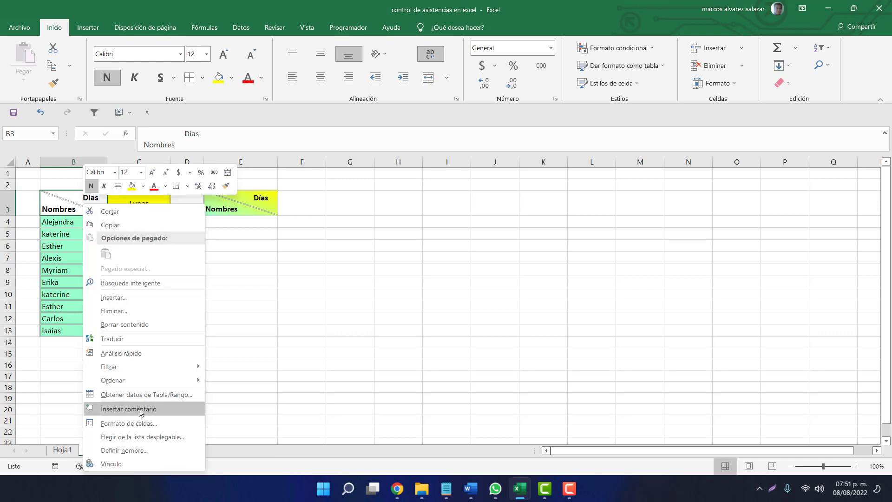
{"action": "left_click", "coordinate": [131, 428]}
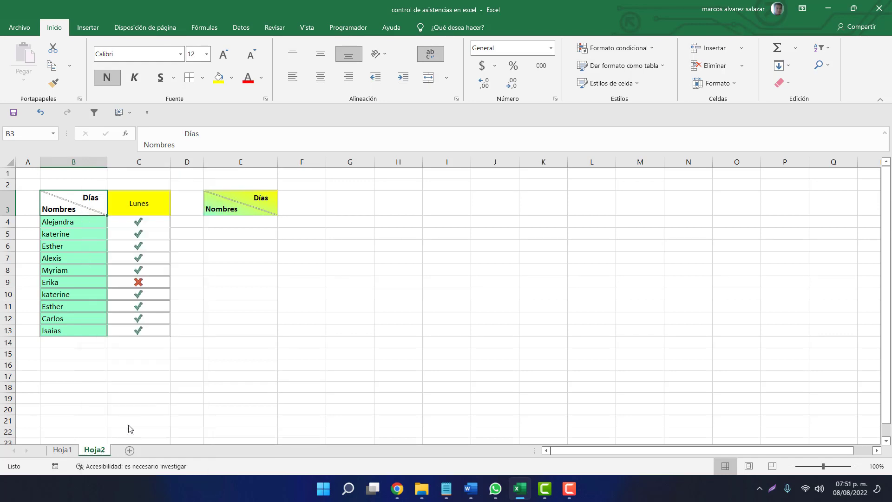
{"action": "left_click", "coordinate": [197, 154]}
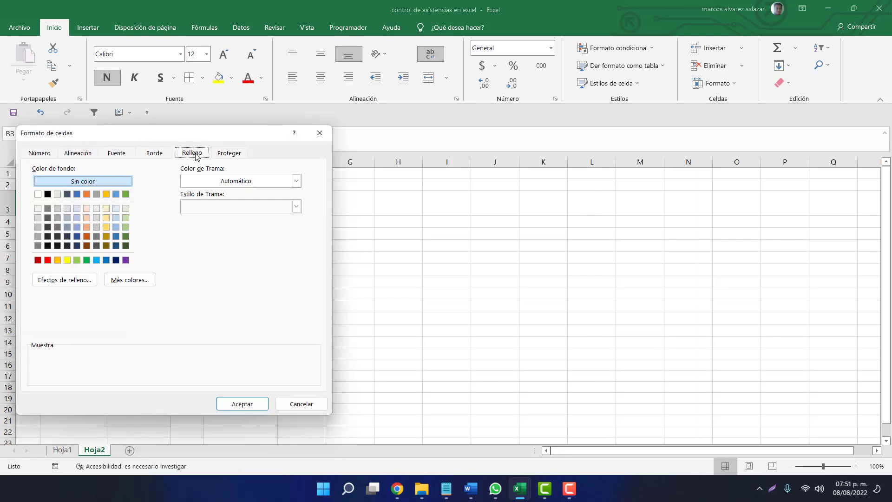
{"action": "left_click", "coordinate": [56, 280]}
{"action": "left_click_drag", "start_coordinate": [102, 193], "coordinate": [134, 111]}
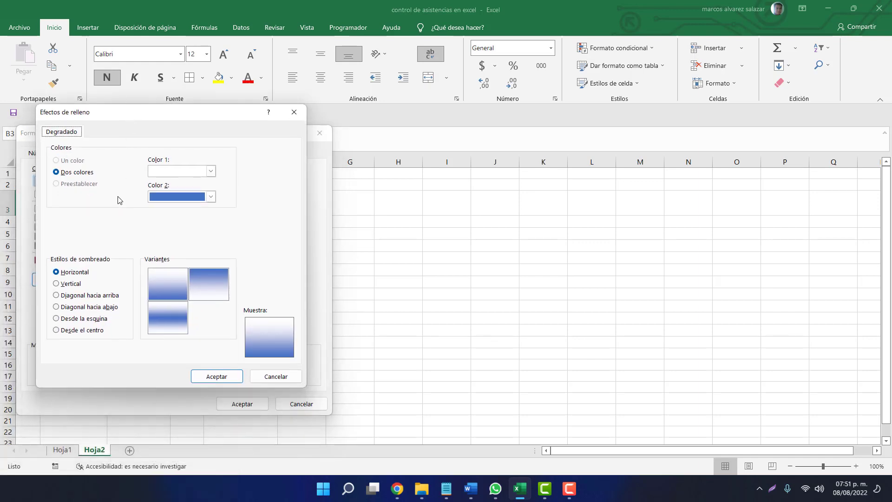
{"action": "left_click", "coordinate": [79, 296]}
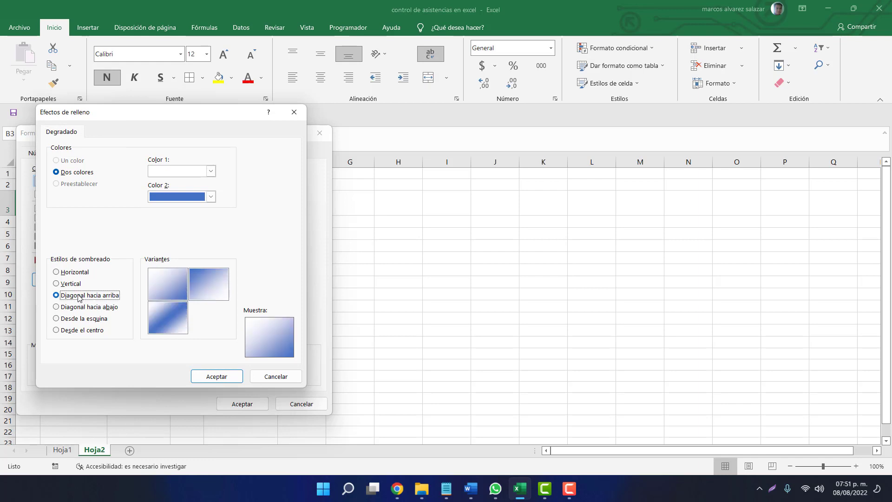
{"action": "left_click", "coordinate": [76, 308]}
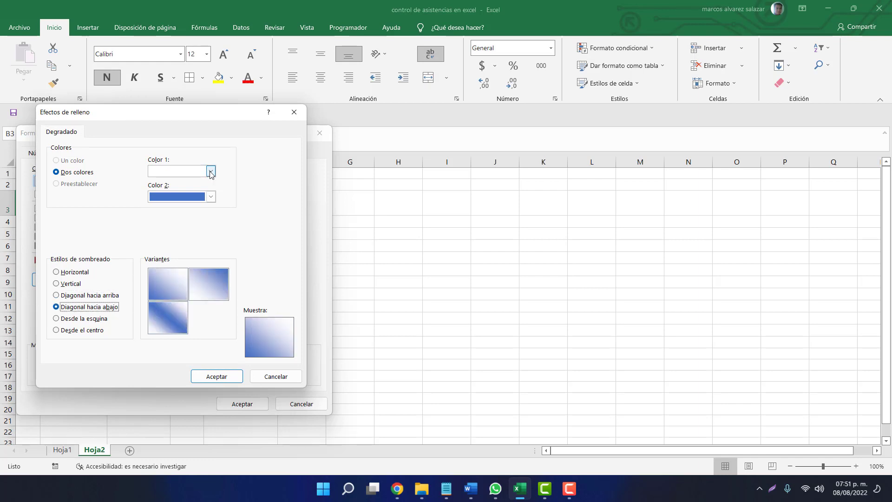
Set the gradient colours to yellow and mint green, apply, and review B3.
{"action": "left_click", "coordinate": [212, 173]}
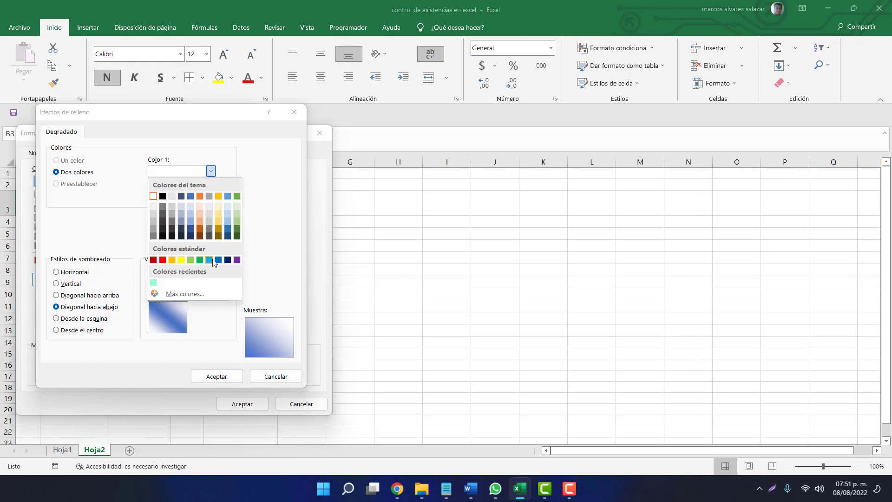
{"action": "left_click", "coordinate": [182, 259]}
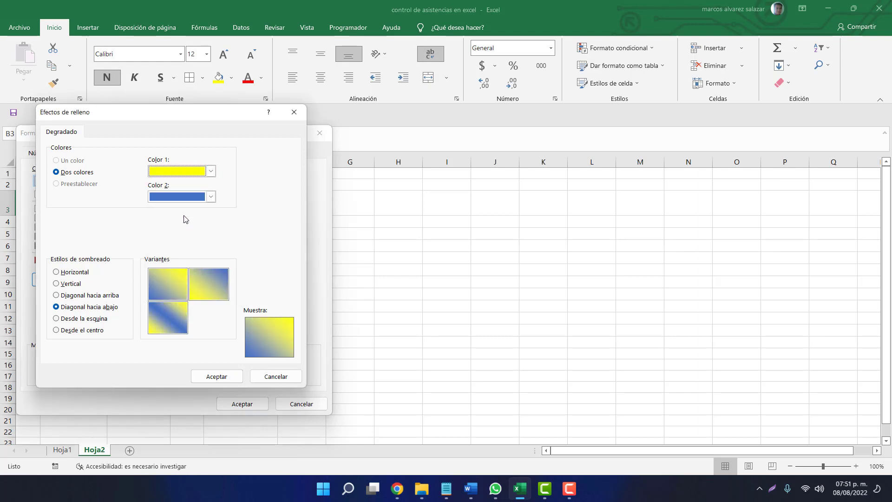
{"action": "left_click", "coordinate": [211, 197]}
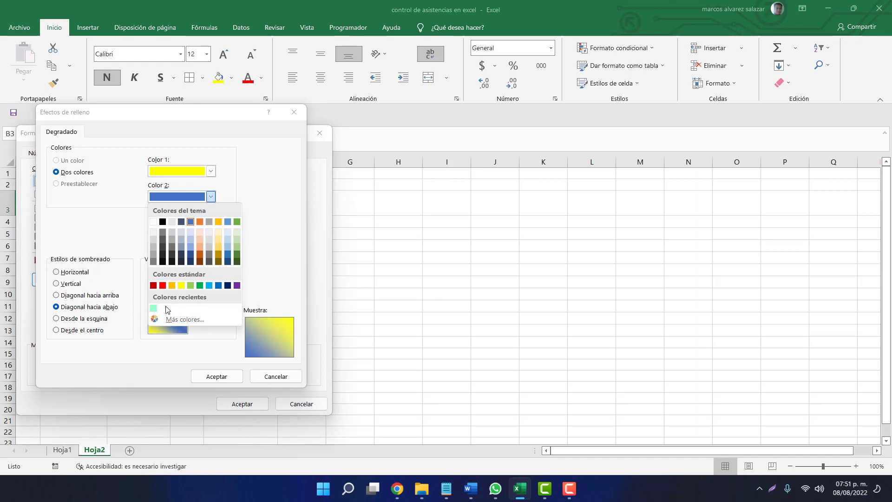
{"action": "left_click", "coordinate": [153, 308]}
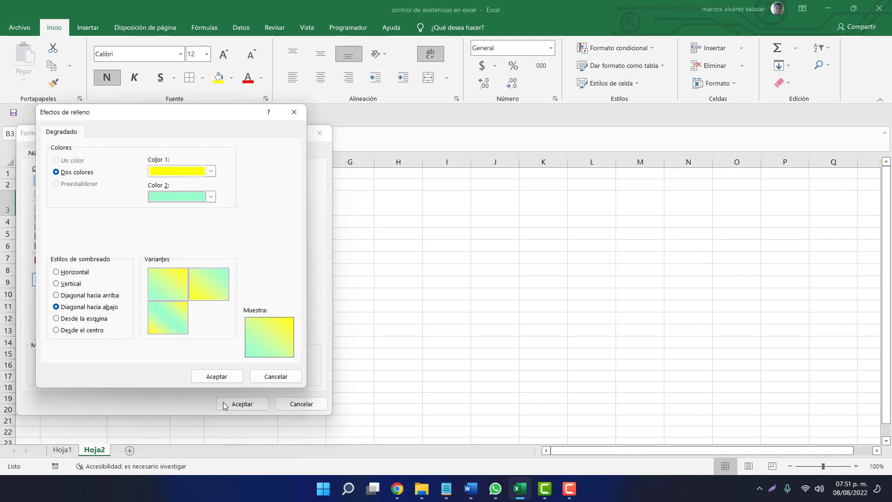
{"action": "left_click", "coordinate": [228, 377]}
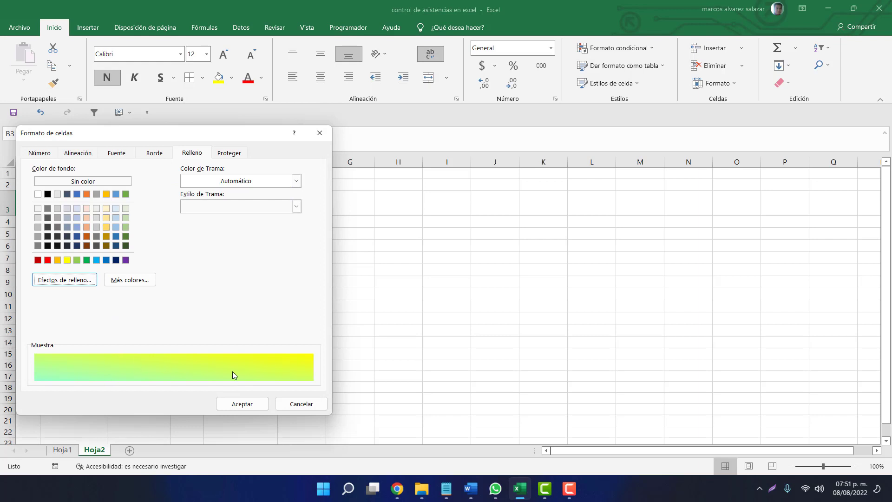
{"action": "left_click", "coordinate": [227, 404]}
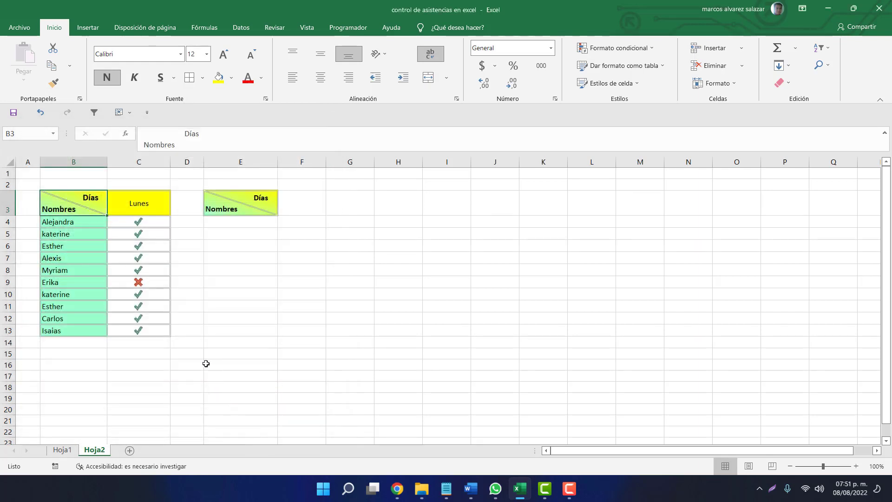
{"action": "left_click", "coordinate": [82, 237]}
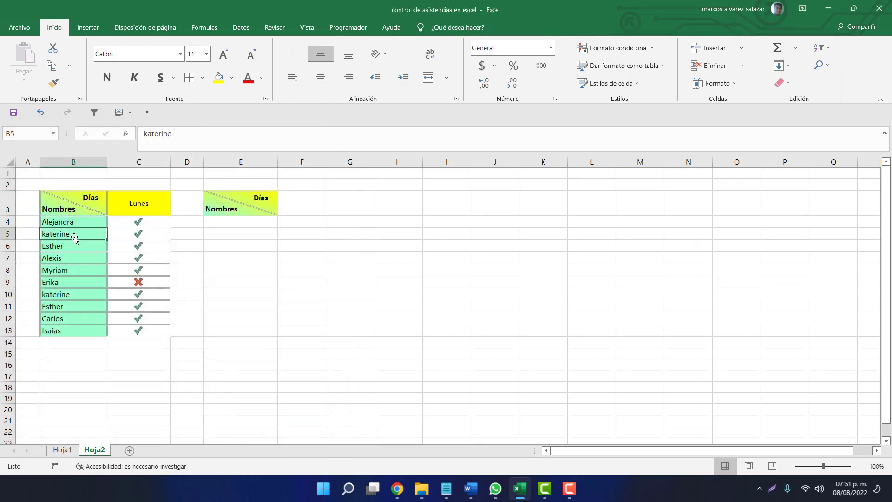
{"action": "left_click", "coordinate": [66, 207]}
{"action": "left_click", "coordinate": [74, 223]}
{"action": "left_click", "coordinate": [84, 203]}
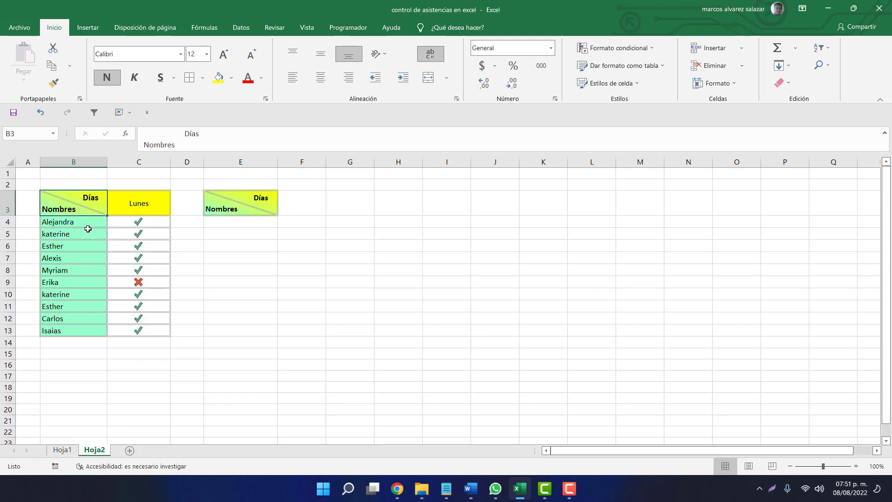
Draw a rectangle with no outline covering cell B3.
{"action": "left_click", "coordinate": [88, 28]}
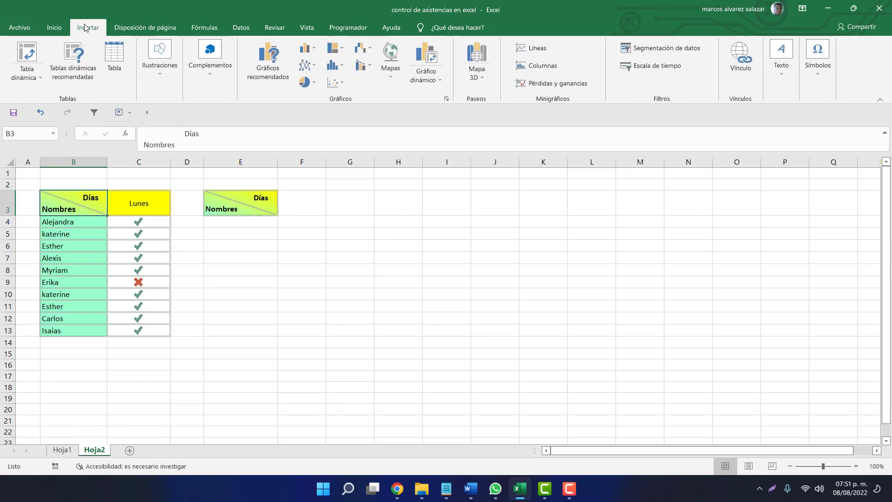
{"action": "left_click", "coordinate": [160, 65]}
{"action": "left_click", "coordinate": [184, 122]}
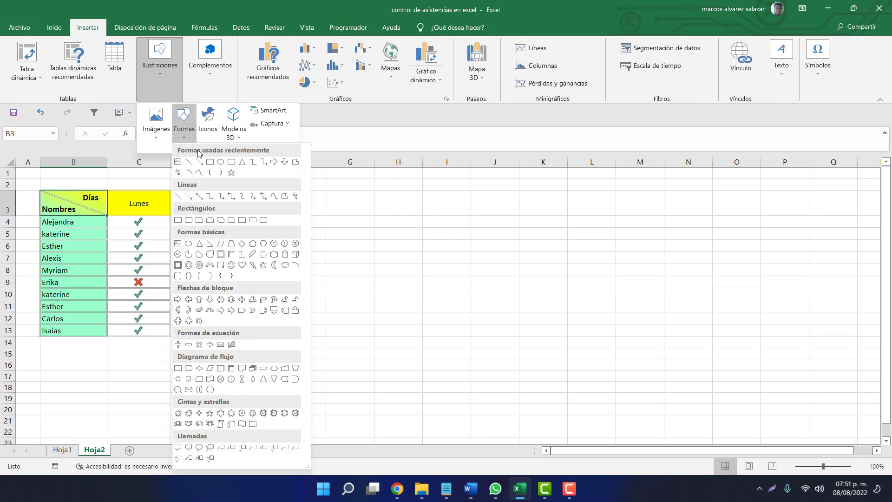
{"action": "left_click", "coordinate": [209, 164]}
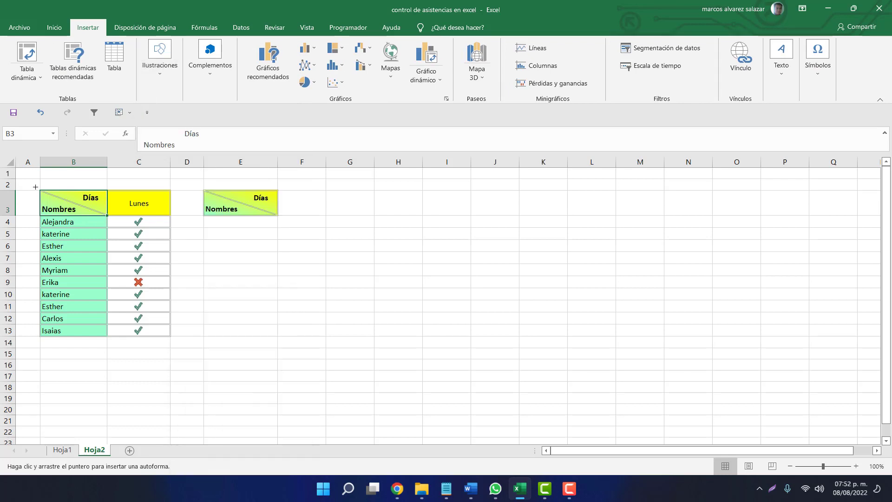
{"action": "left_click_drag", "start_coordinate": [40, 190], "coordinate": [108, 216]}
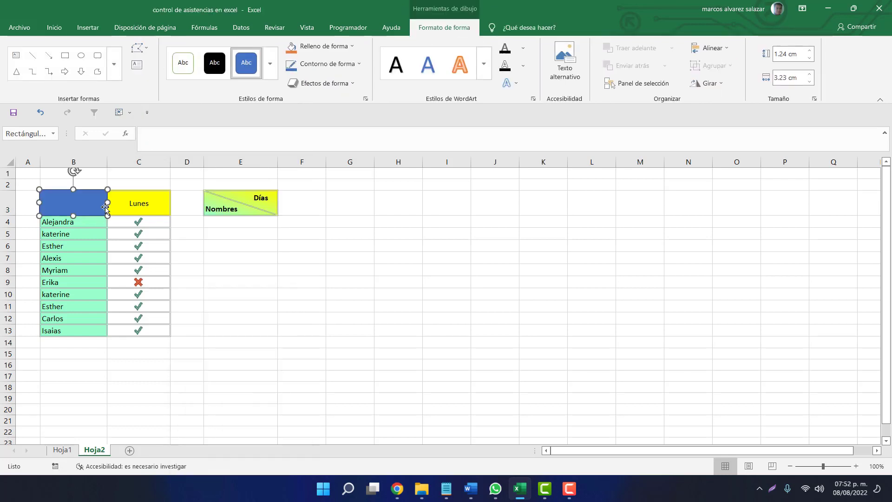
{"action": "left_click", "coordinate": [320, 64]}
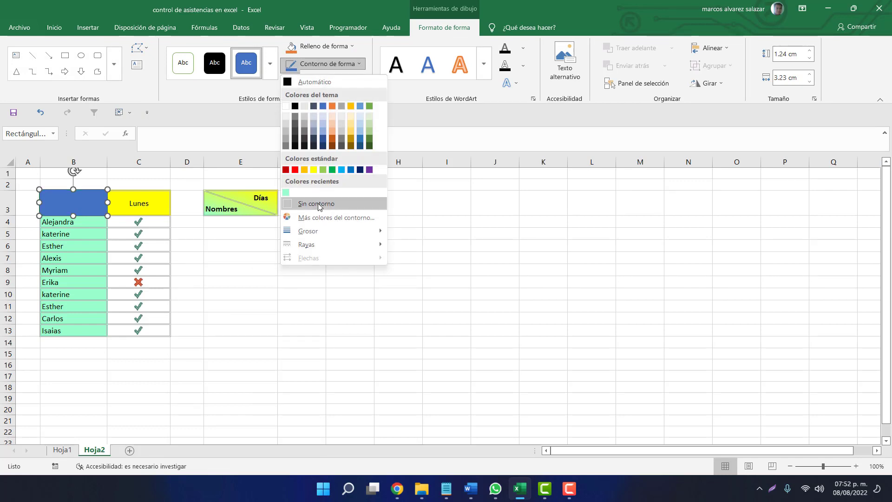
{"action": "left_click", "coordinate": [316, 203]}
Fill the rectangle yellow and add black DÍAS text pushed toward its right side.
{"action": "left_click", "coordinate": [319, 47]}
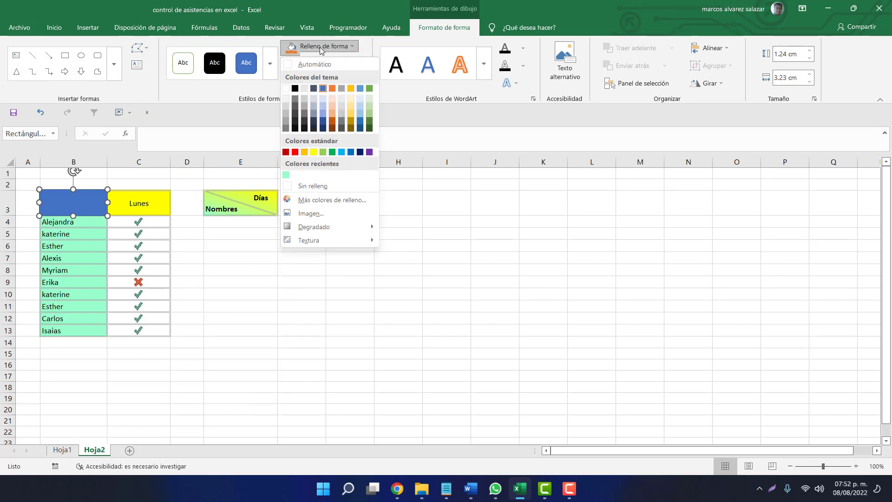
{"action": "left_click", "coordinate": [313, 152]}
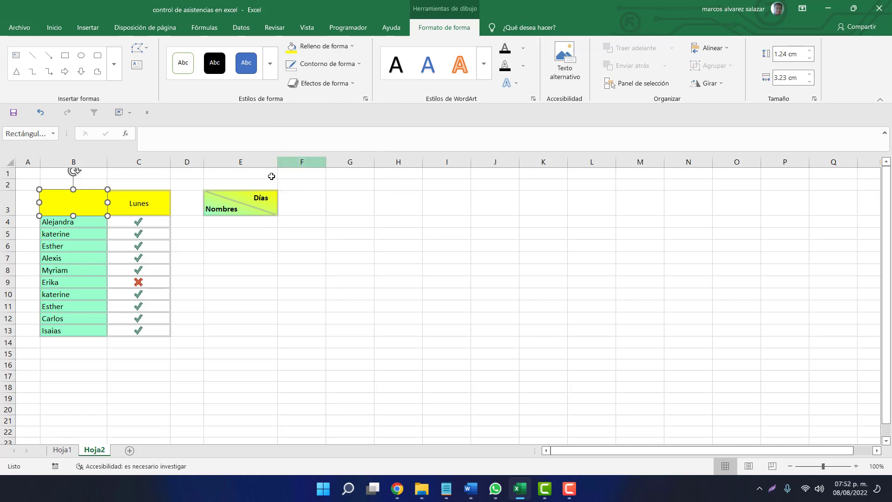
{"action": "left_click", "coordinate": [98, 213]}
{"action": "type", "text": "Días"}
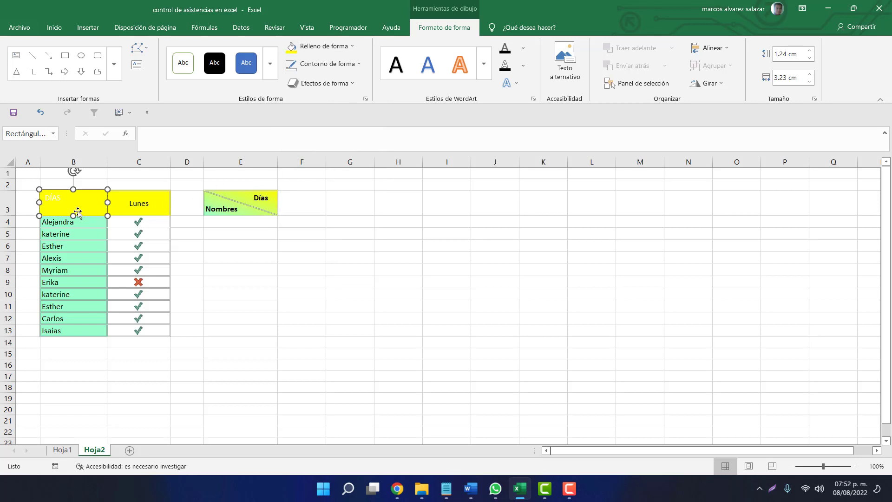
{"action": "left_click", "coordinate": [54, 27]}
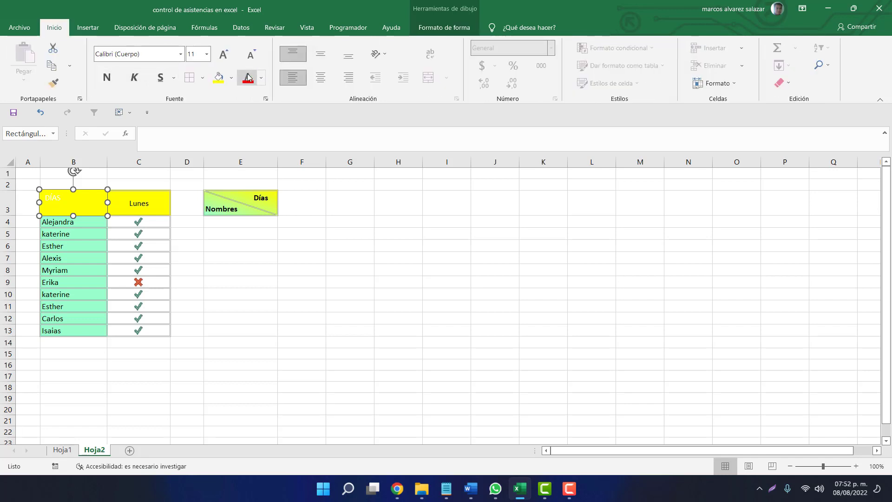
{"action": "left_click", "coordinate": [261, 78]}
{"action": "left_click", "coordinate": [245, 95]}
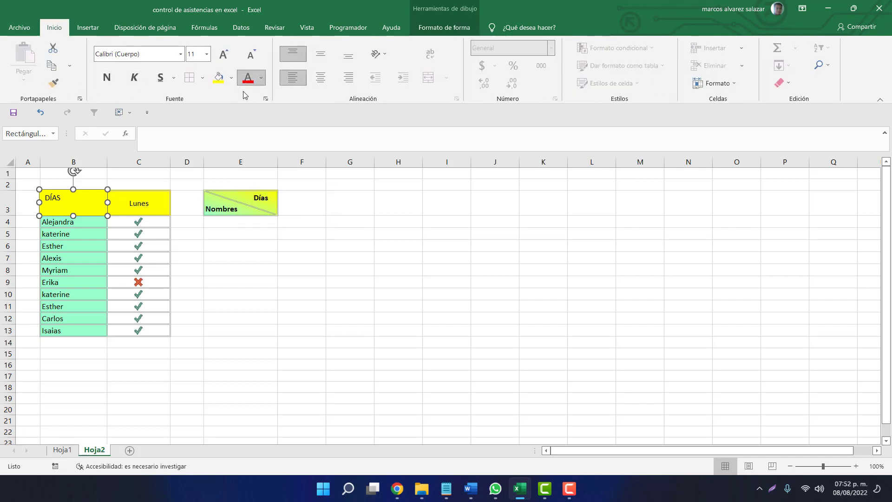
{"action": "left_click", "coordinate": [51, 198]}
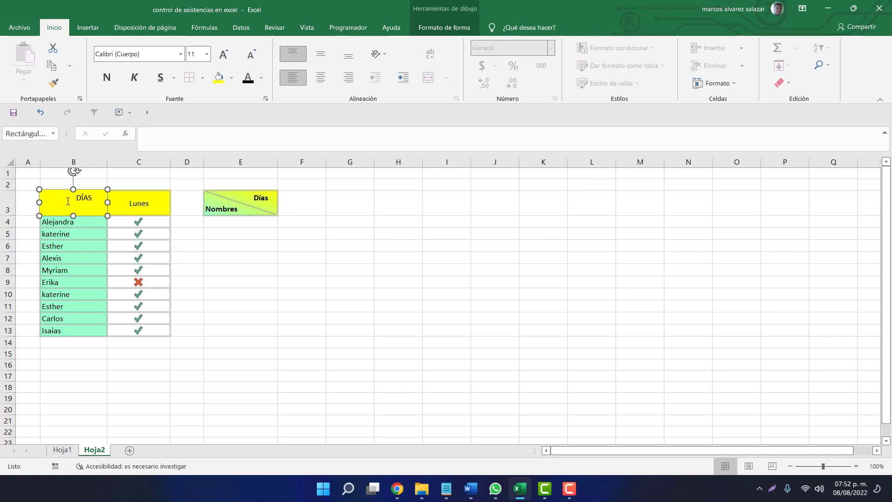
{"action": "left_click", "coordinate": [73, 184]}
{"action": "left_click", "coordinate": [98, 206]}
{"action": "left_click", "coordinate": [123, 223]}
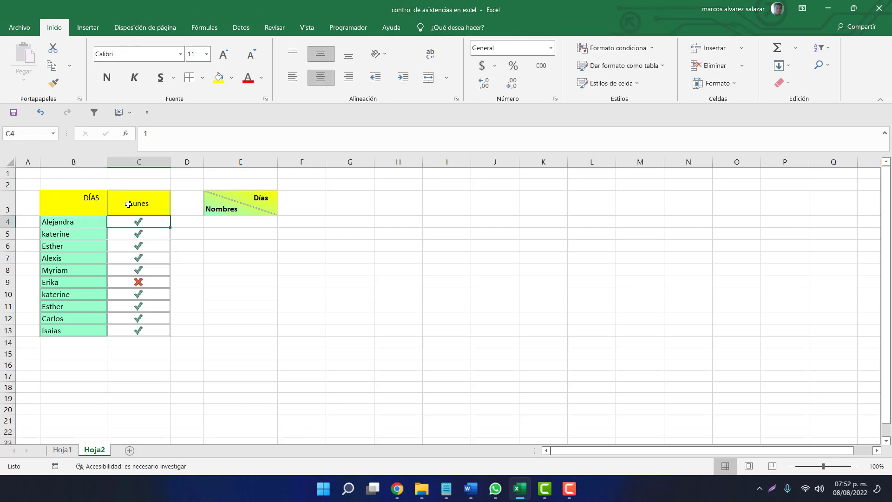
Draw a right triangle over B3 and fill it with the recent light green.
{"action": "left_click", "coordinate": [87, 27]}
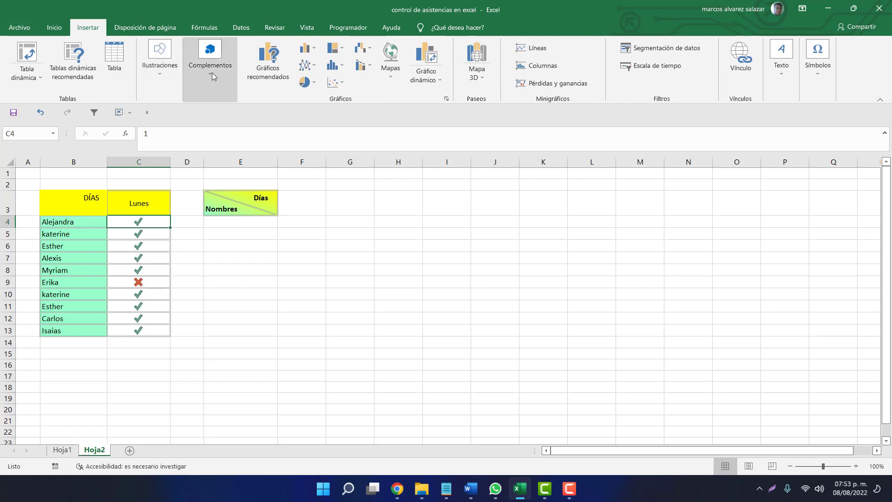
{"action": "left_click", "coordinate": [160, 59]}
{"action": "left_click", "coordinate": [184, 122]}
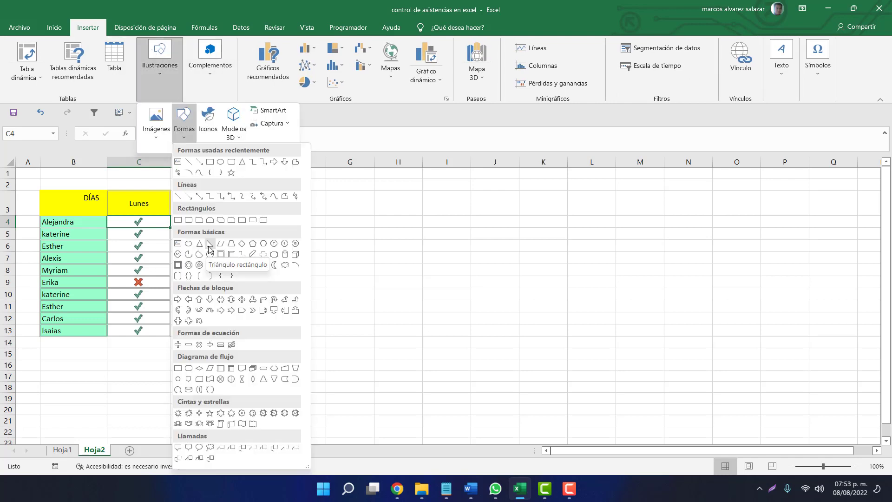
{"action": "left_click", "coordinate": [209, 247]}
{"action": "left_click_drag", "start_coordinate": [40, 190], "coordinate": [106, 213]}
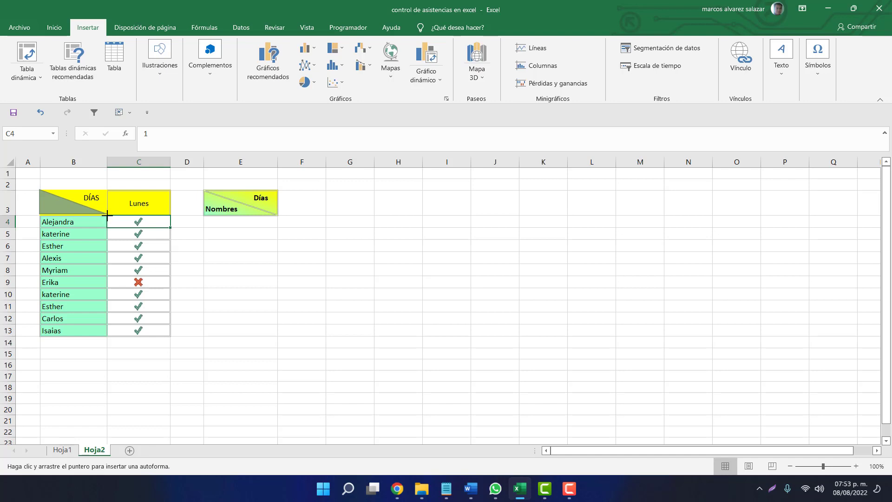
{"action": "left_click", "coordinate": [321, 46]}
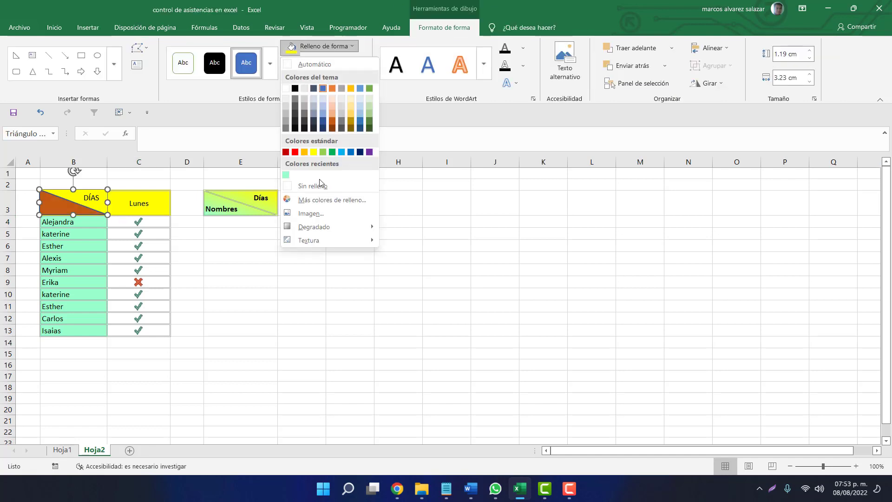
{"action": "left_click", "coordinate": [286, 174]}
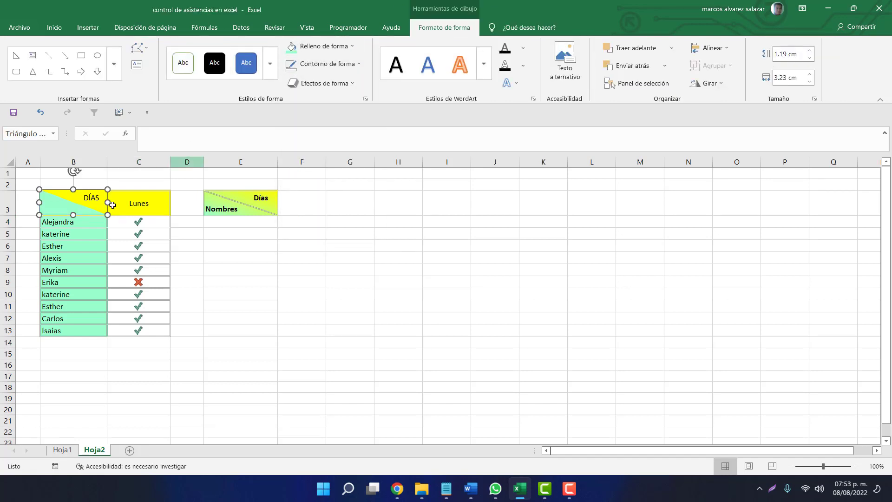
{"action": "left_click_drag", "start_coordinate": [113, 205], "coordinate": [114, 205]}
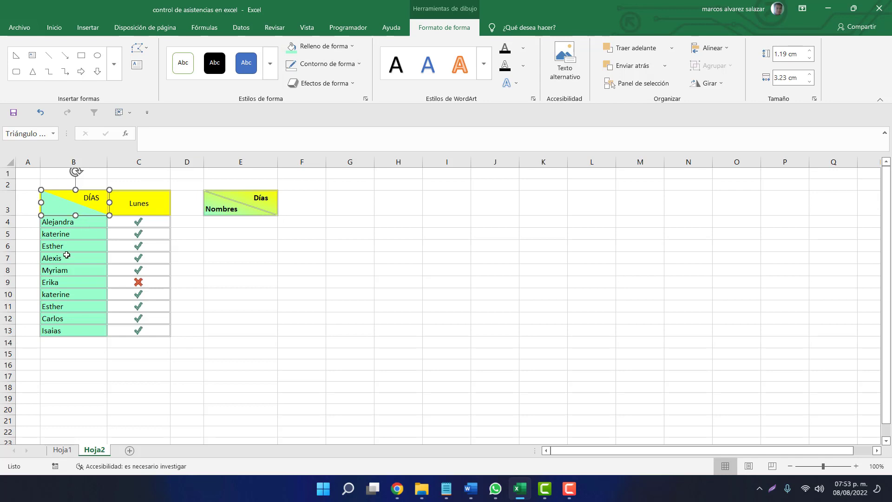
Label the triangle 'Nombres' in bold.
{"action": "type", "text": "Nombres"}
{"action": "double_click", "coordinate": [62, 210]}
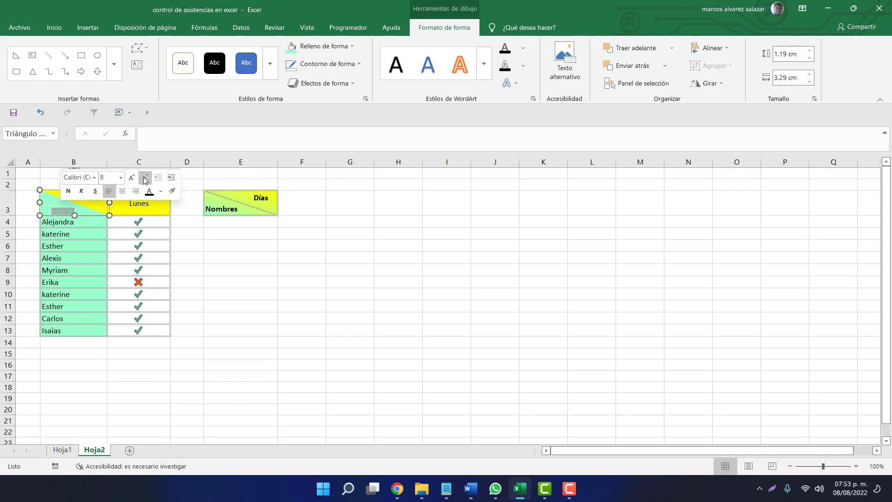
{"action": "left_click", "coordinate": [71, 198]}
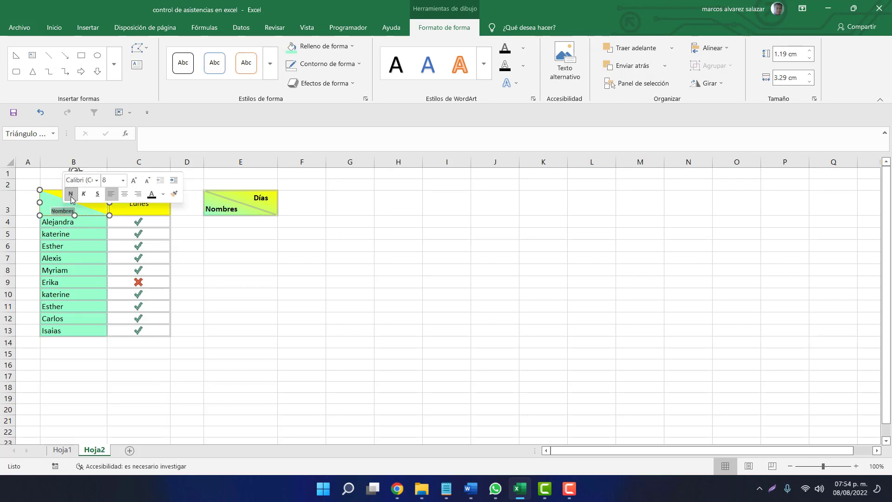
{"action": "left_click", "coordinate": [80, 231]}
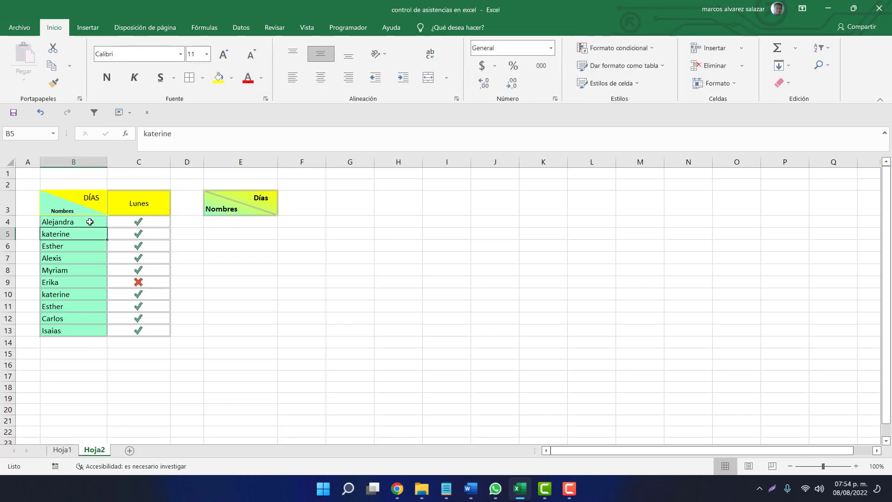
Zoom in, extend the Nombres triangle down to B3's bottom edge, then select E3 for comparison.
{"action": "key", "text": "alt"}
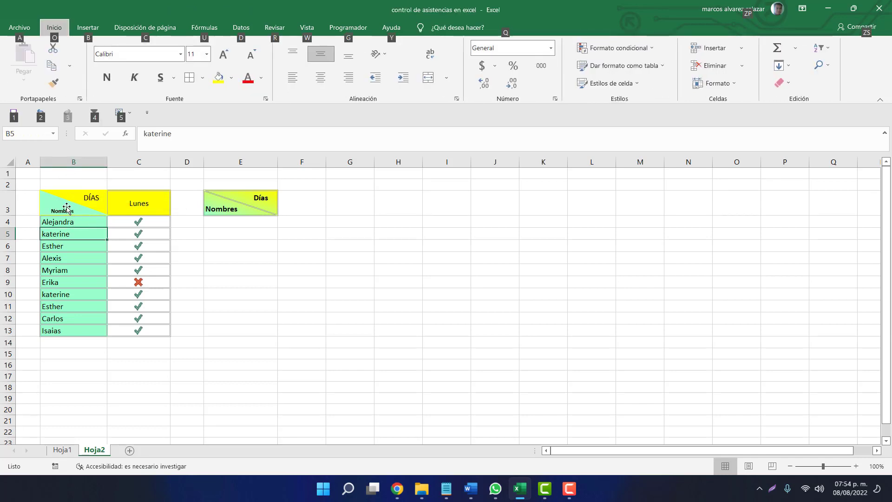
{"action": "scroll", "coordinate": [69, 223], "scroll_direction": "up", "scroll_amount": 6, "text": "ctrl"}
{"action": "scroll", "coordinate": [79, 203], "scroll_direction": "up", "scroll_amount": 1}
{"action": "left_click", "coordinate": [91, 231]}
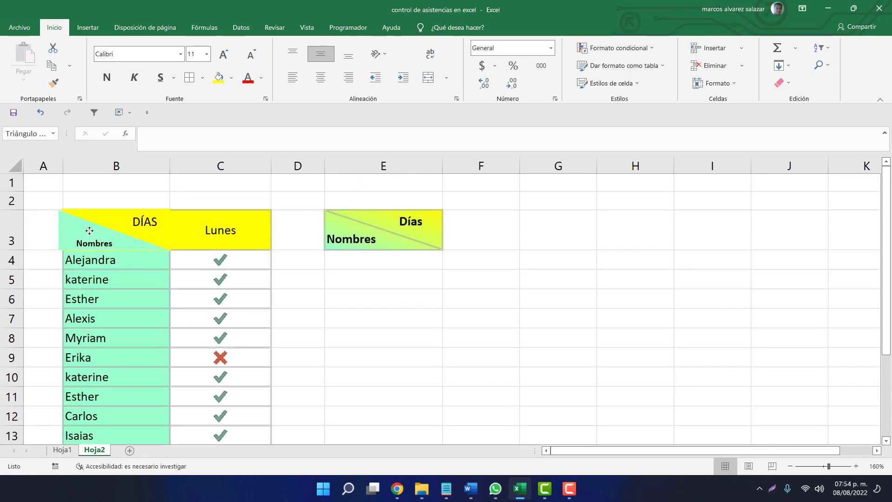
{"action": "left_click_drag", "start_coordinate": [118, 249], "coordinate": [119, 252]}
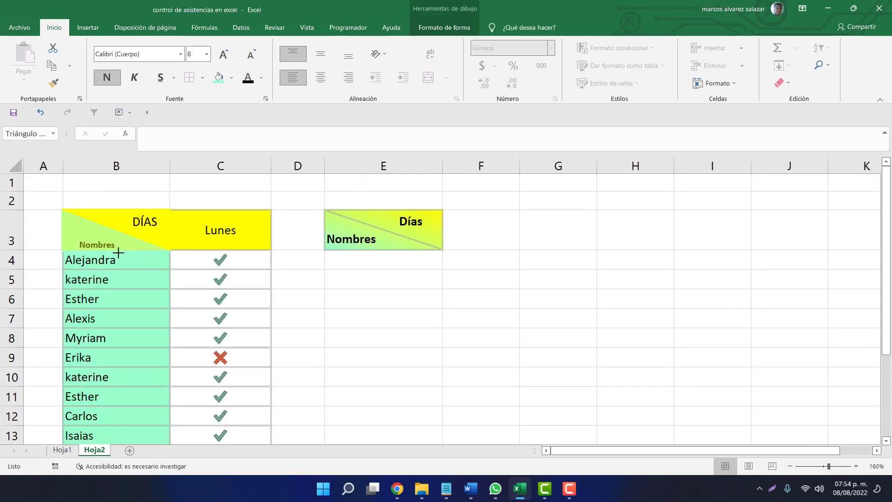
{"action": "left_click", "coordinate": [319, 279]}
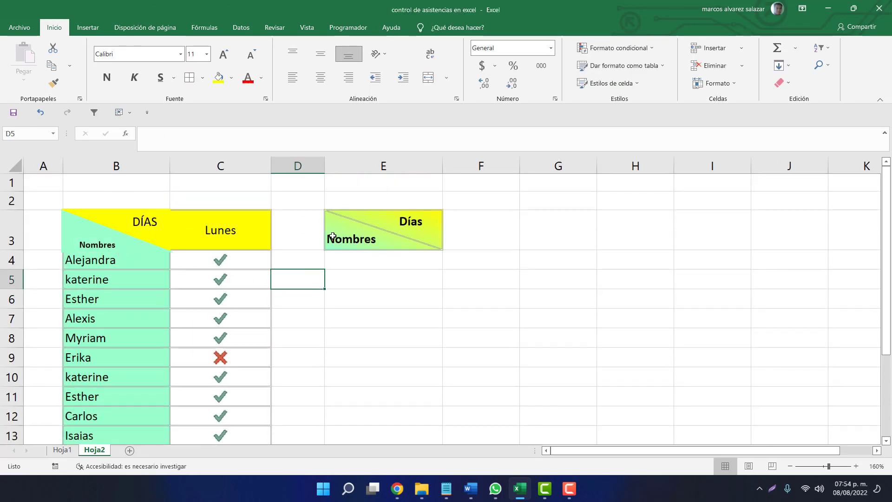
{"action": "left_click", "coordinate": [370, 230]}
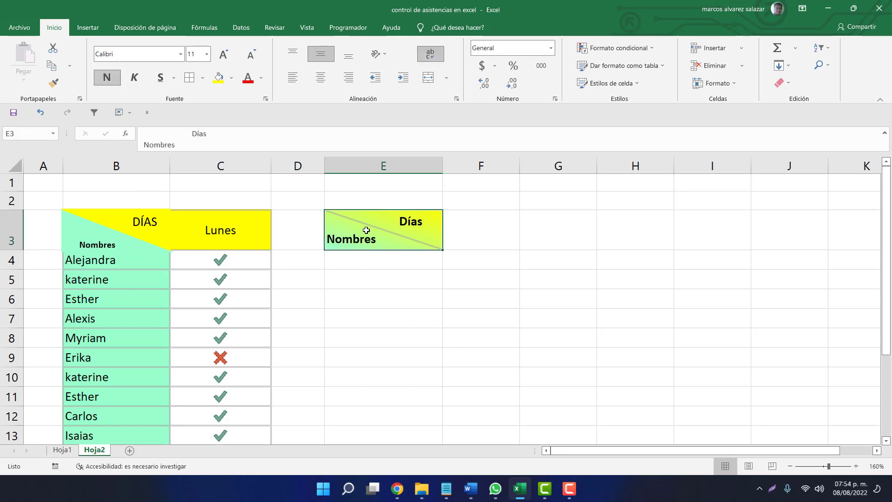